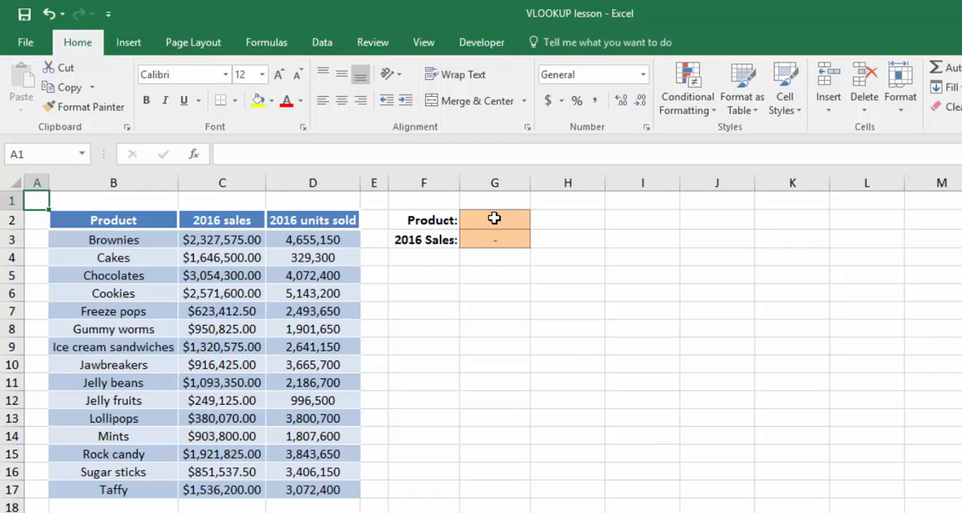
Test the 2016 sales lookup by entering Cakes, followed by Brownies, in the product cell G2
{"action": "left_click", "coordinate": [494, 218]}
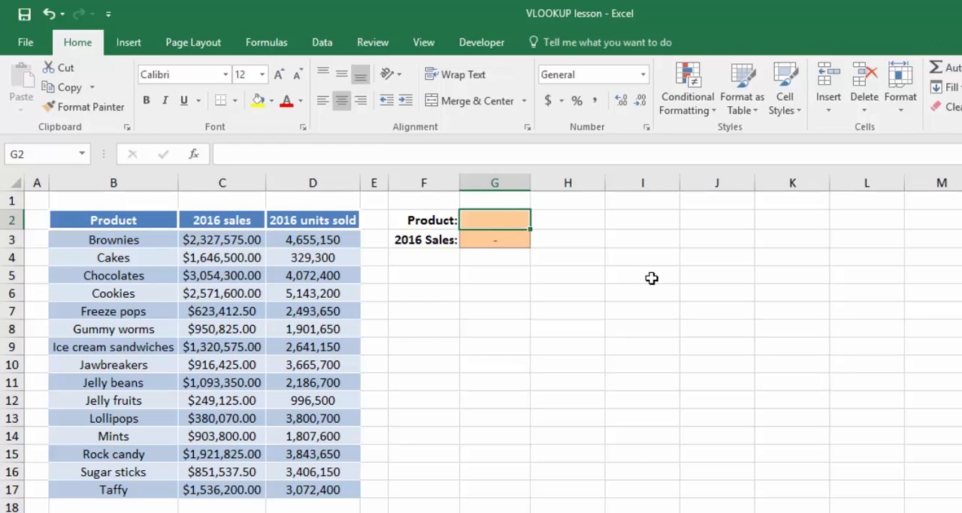
{"action": "type", "text": "Cakes"}
{"action": "key", "text": "Tab"}
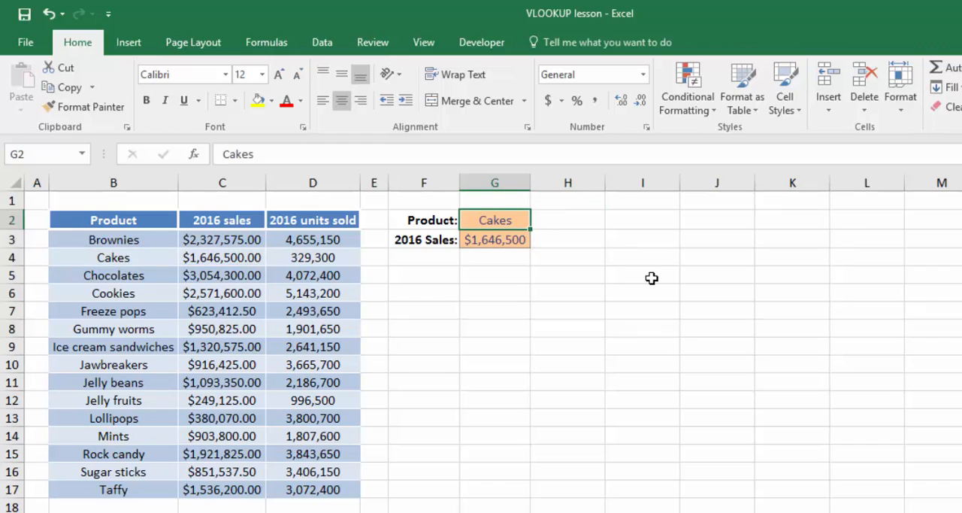
{"action": "type", "text": "Brownies"}
{"action": "key", "text": "Tab"}
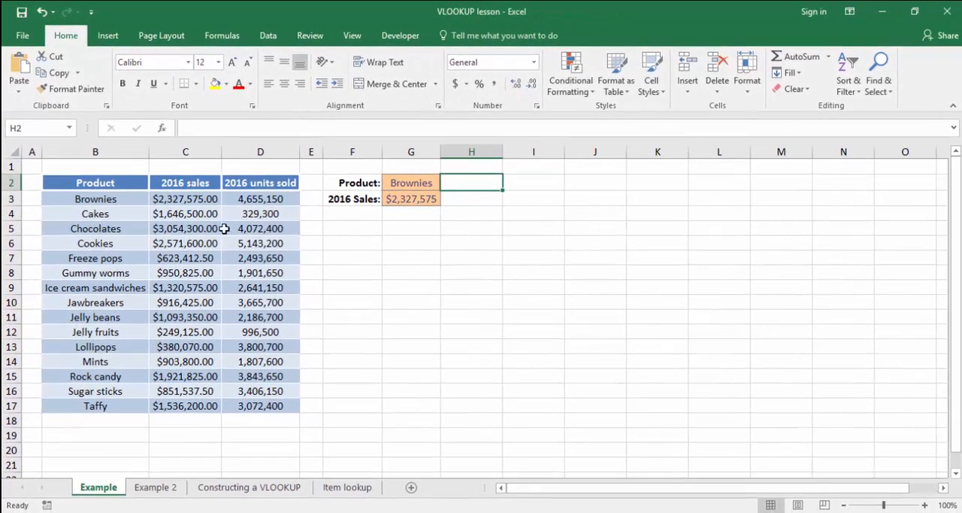
{"action": "left_click", "coordinate": [137, 217]}
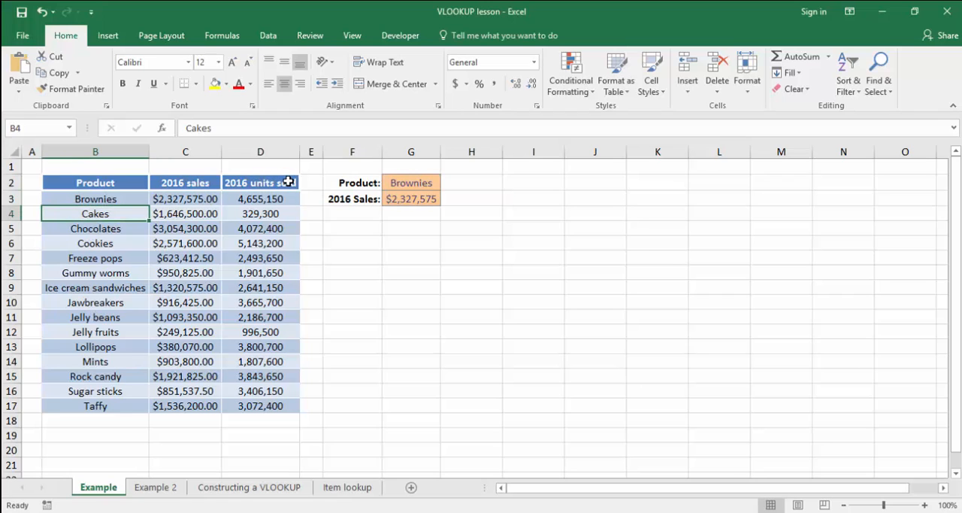
On the Constructing a VLOOKUP sheet, begin a VLOOKUP formula in G3 with lookup value "Brownies" and table array B2:D17
{"action": "left_click", "coordinate": [274, 490]}
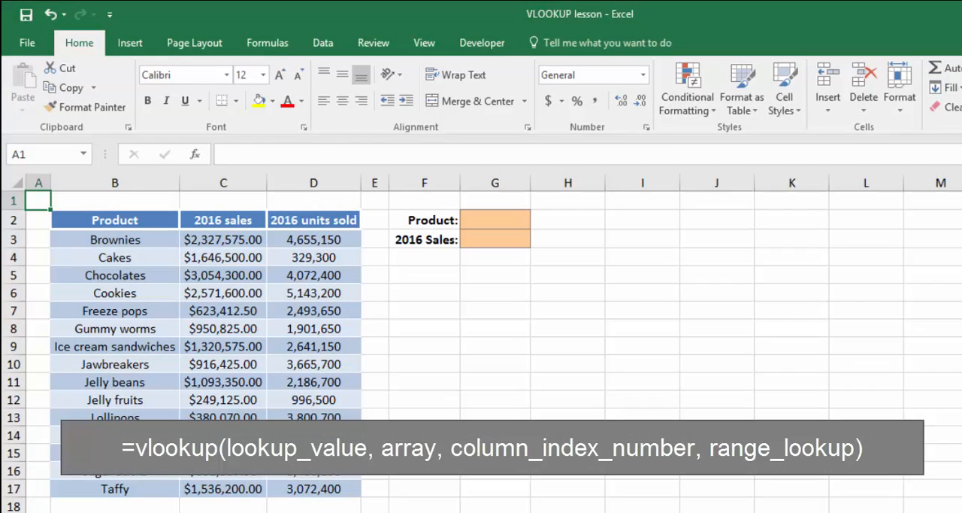
{"action": "left_click", "coordinate": [492, 239]}
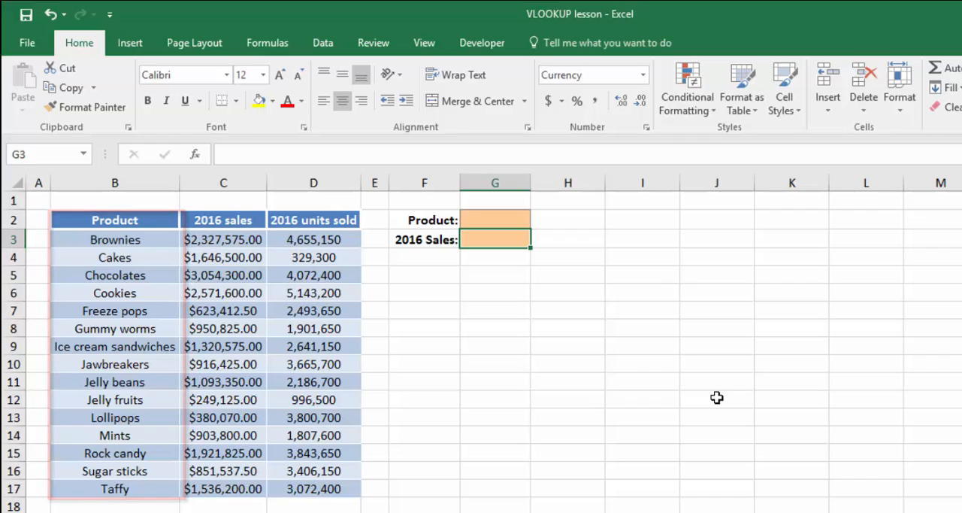
{"action": "type", "text": "=vl"}
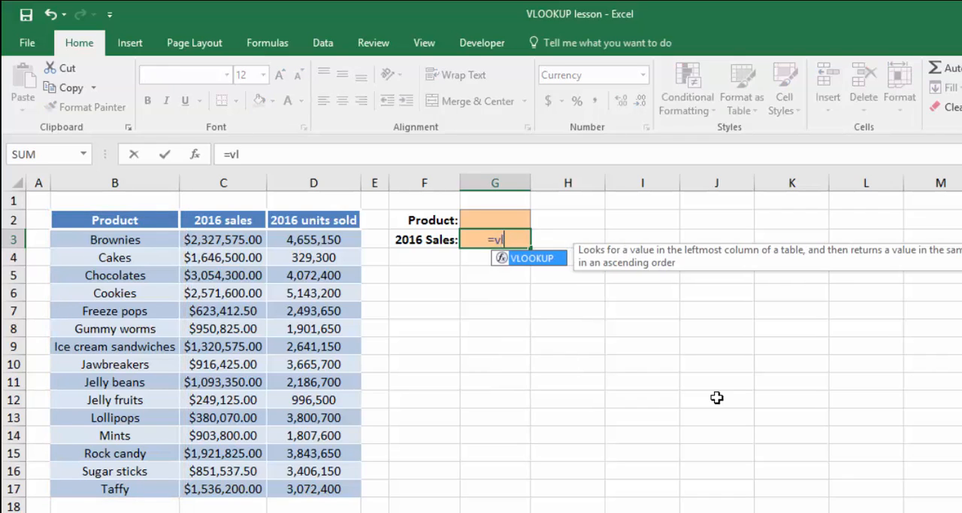
{"action": "type", "text": "ookup("}
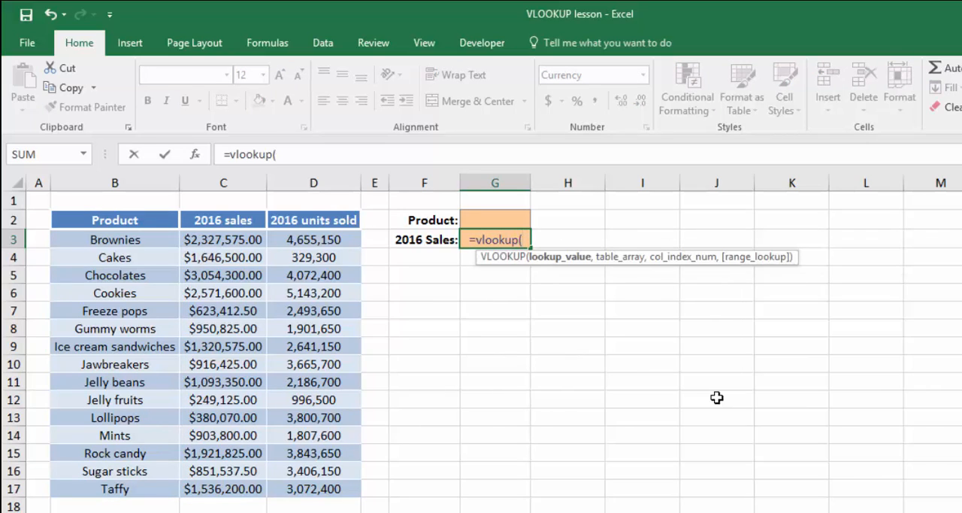
{"action": "type", "text": "\""}
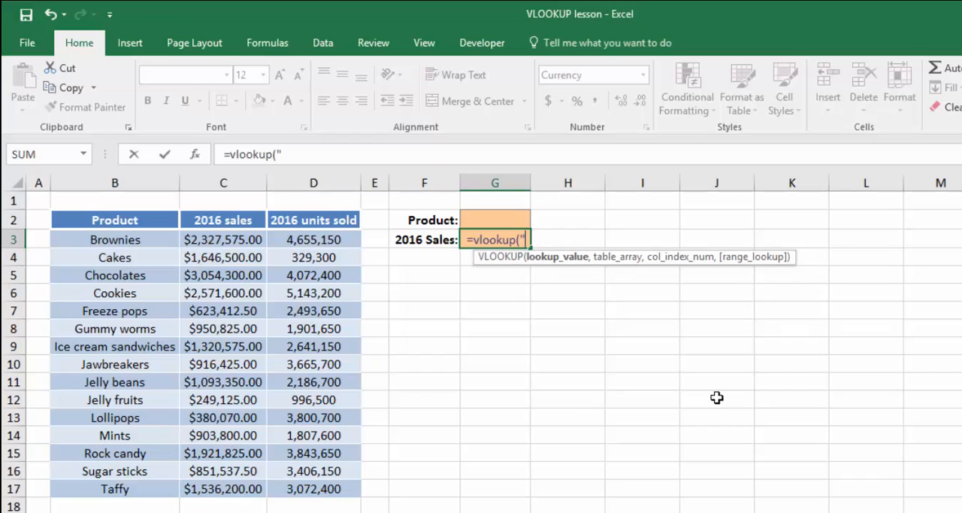
{"action": "type", "text": "Brownies\","}
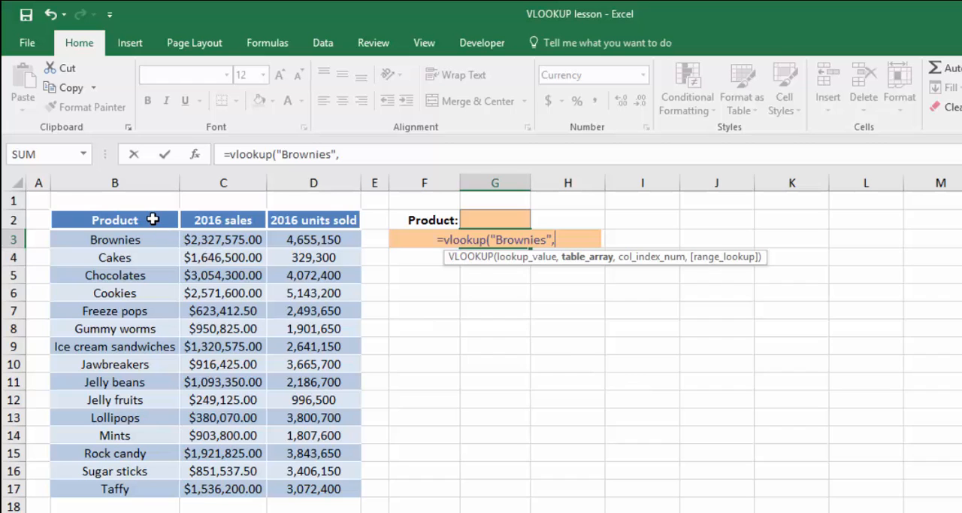
{"action": "left_click_drag", "start_coordinate": [152, 219], "coordinate": [338, 485]}
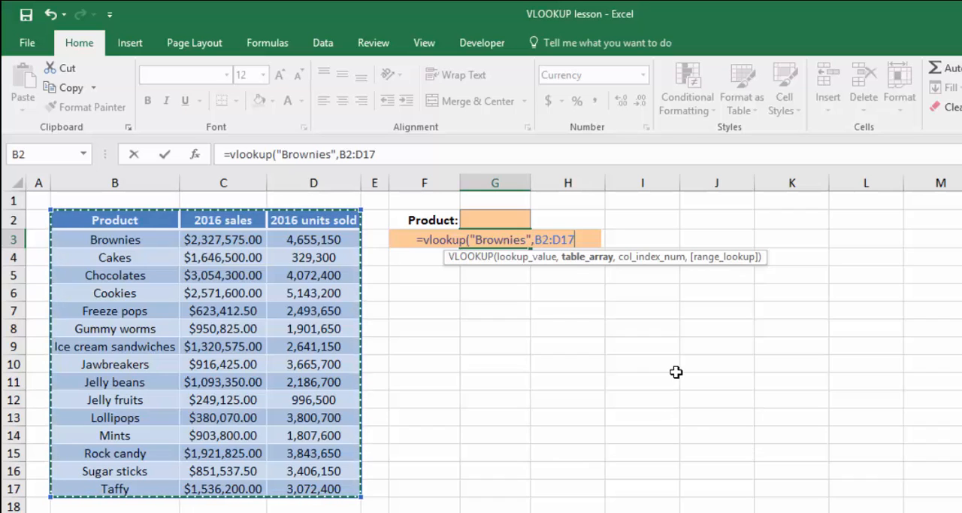
Complete the VLOOKUP formula in G3 with column index 2 and FALSE for an exact match
{"action": "type", "text": ","}
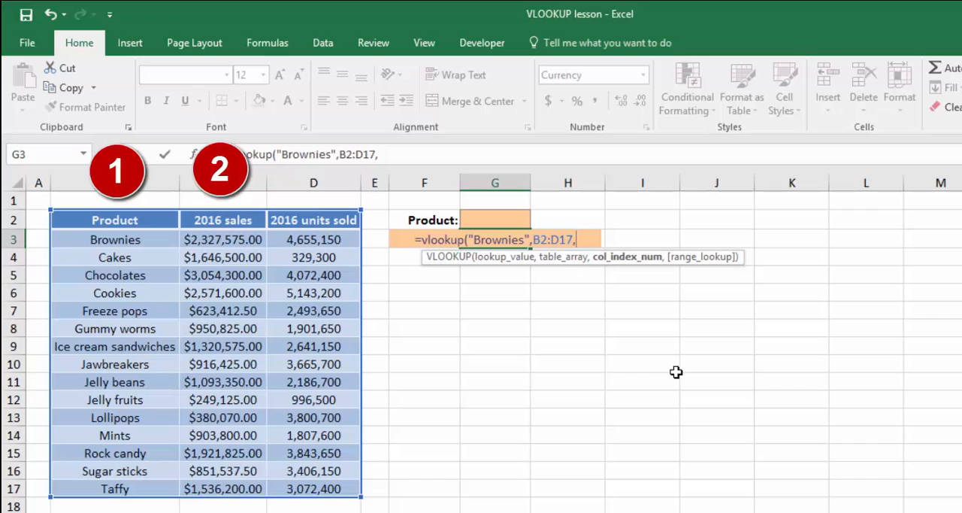
{"action": "type", "text": "2"}
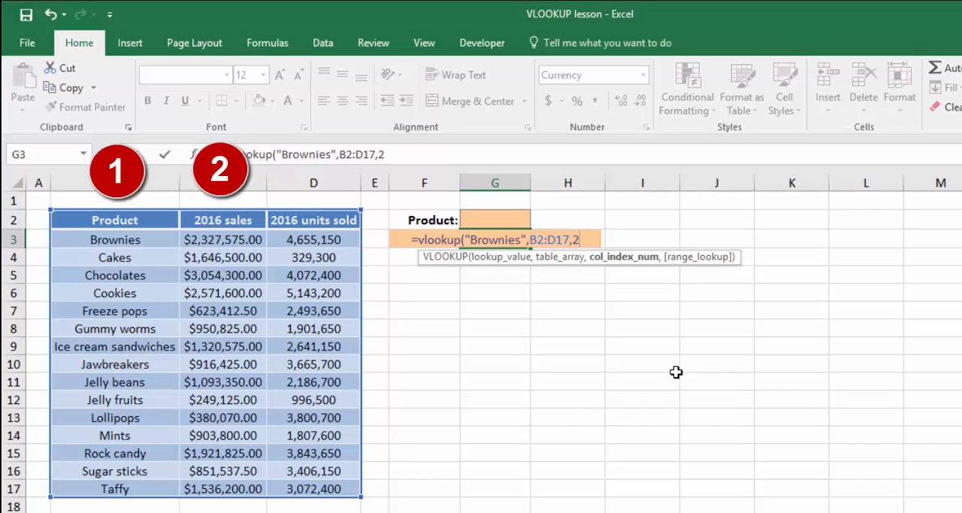
{"action": "type", "text": ","}
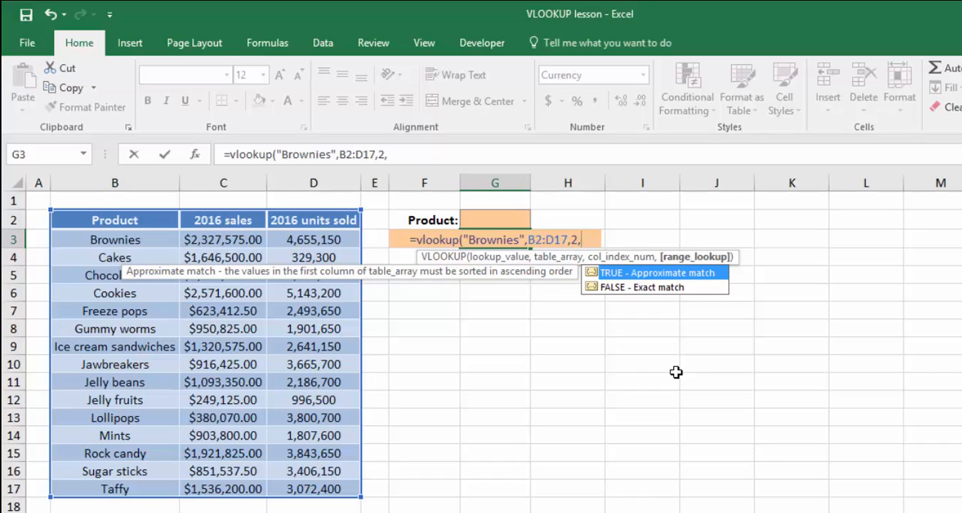
{"action": "type", "text": "FALSE)"}
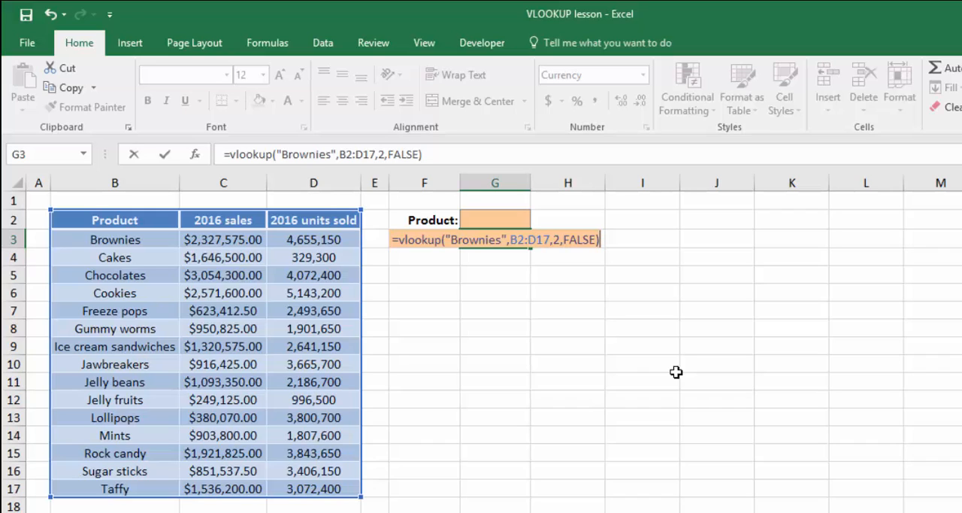
{"action": "key", "text": "Return"}
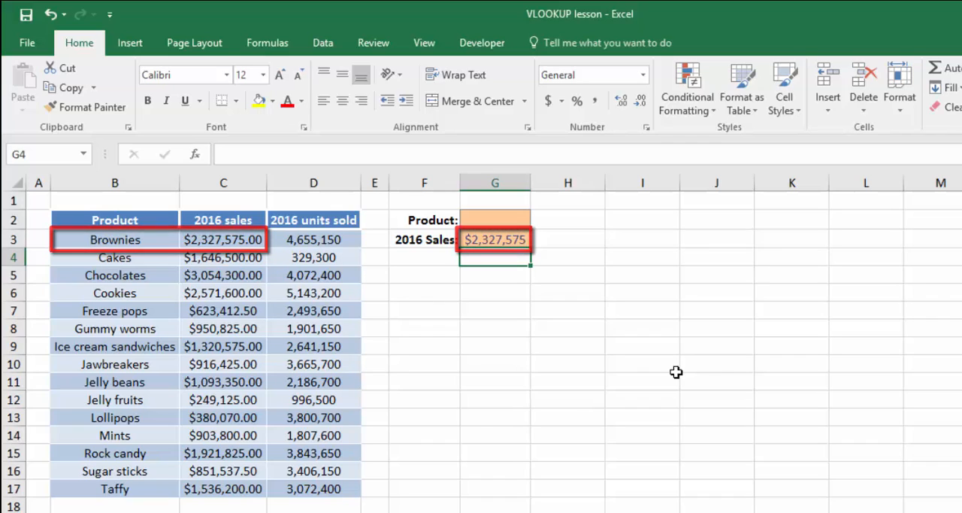
Change the lookup value in the G3 VLOOKUP formula to "Cakes"
{"action": "key", "text": "Up"}
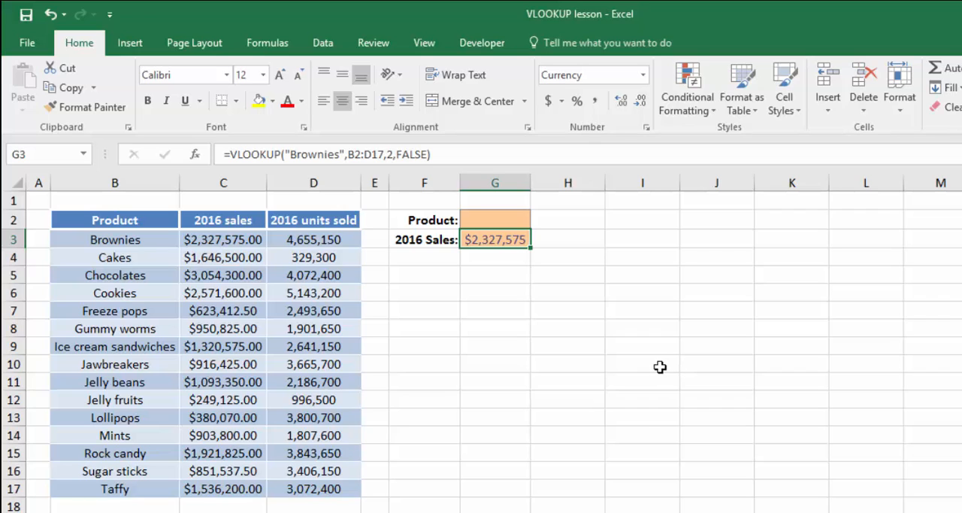
{"action": "double_click", "coordinate": [315, 154]}
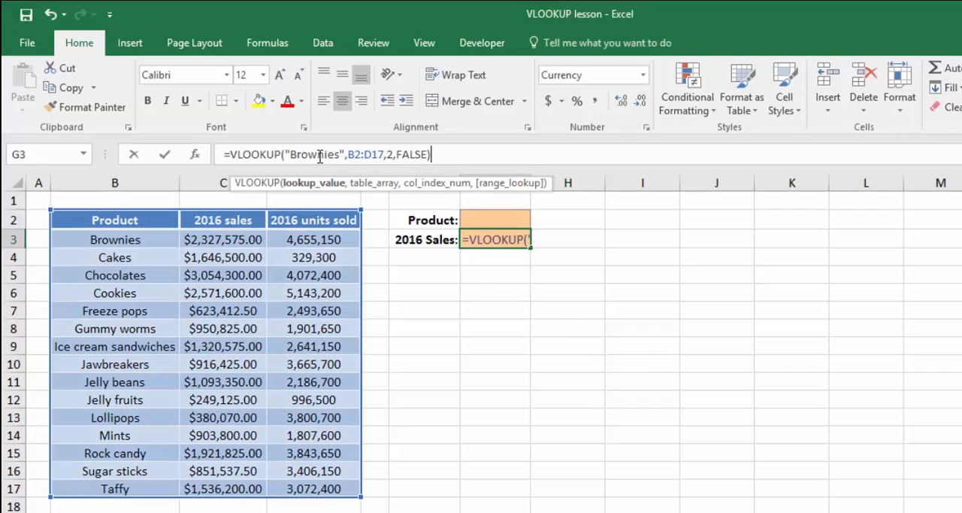
{"action": "type", "text": "\"Cakes\""}
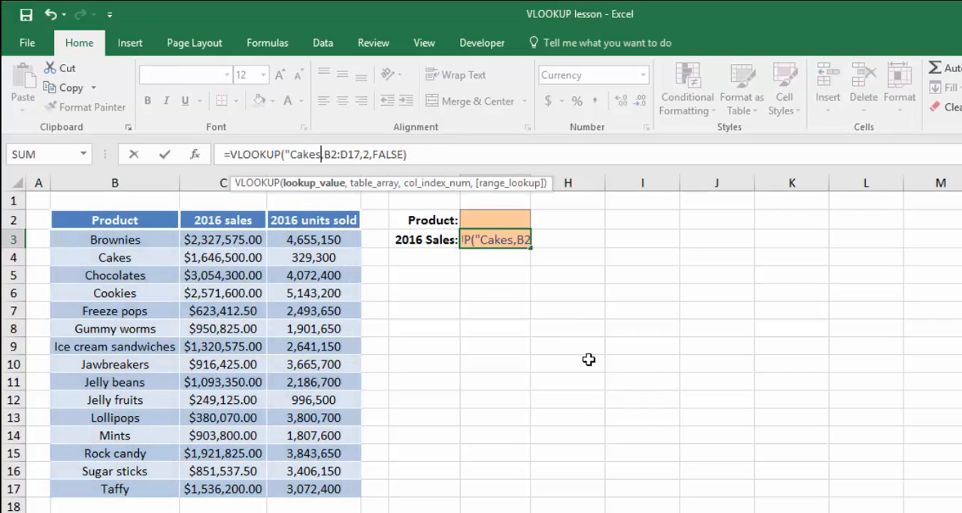
{"action": "key", "text": "Return"}
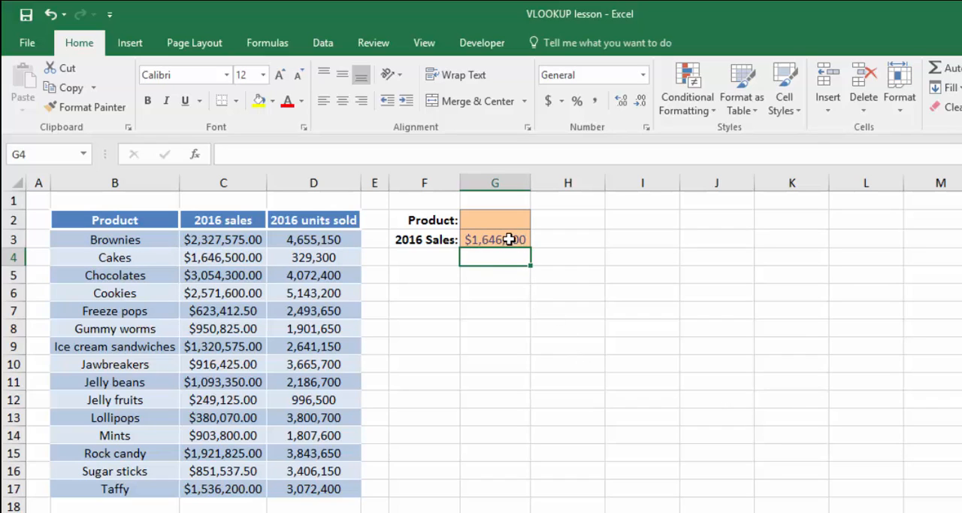
Relabel F3 as "Units sold:" and format G3 as a number with thousands separators and two decimals
{"action": "left_click", "coordinate": [436, 239]}
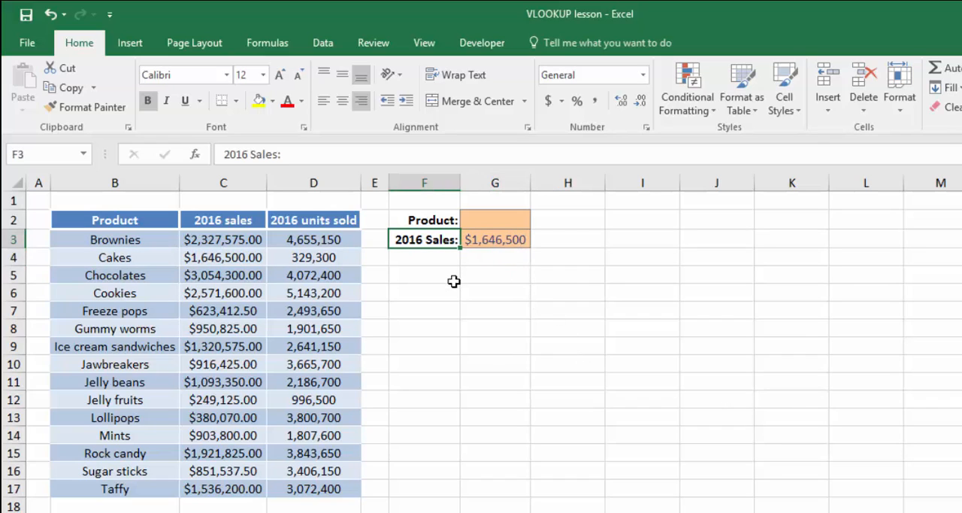
{"action": "type", "text": "Units sold:"}
{"action": "key", "text": "Return"}
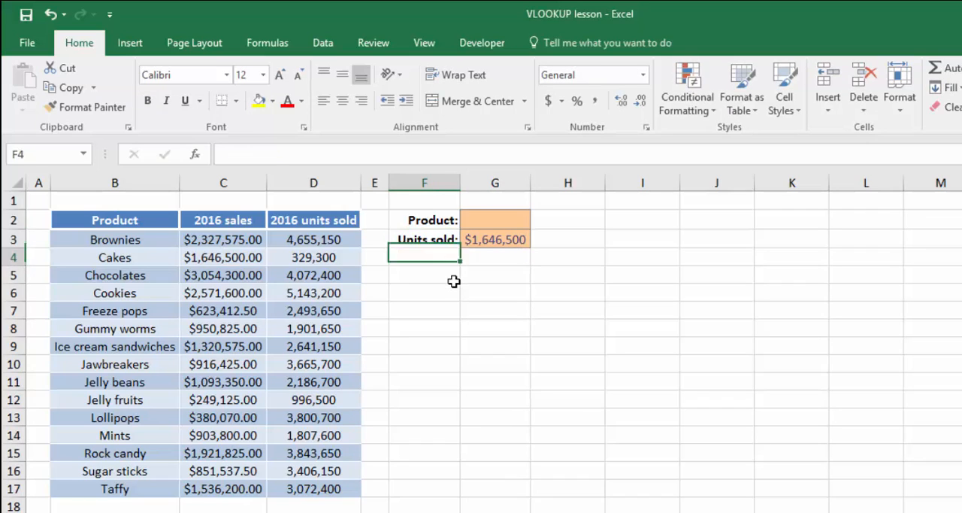
{"action": "key", "text": "Right"}
{"action": "key", "text": "Up"}
{"action": "key", "text": "ctrl+shift+1"}
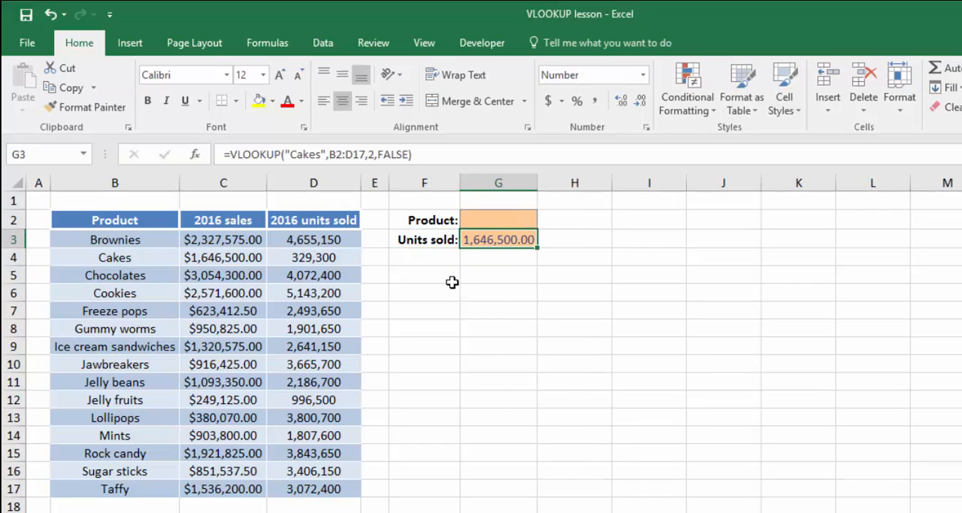
Set the column index of the VLOOKUP formula in G3 to 3
{"action": "left_click", "coordinate": [374, 154]}
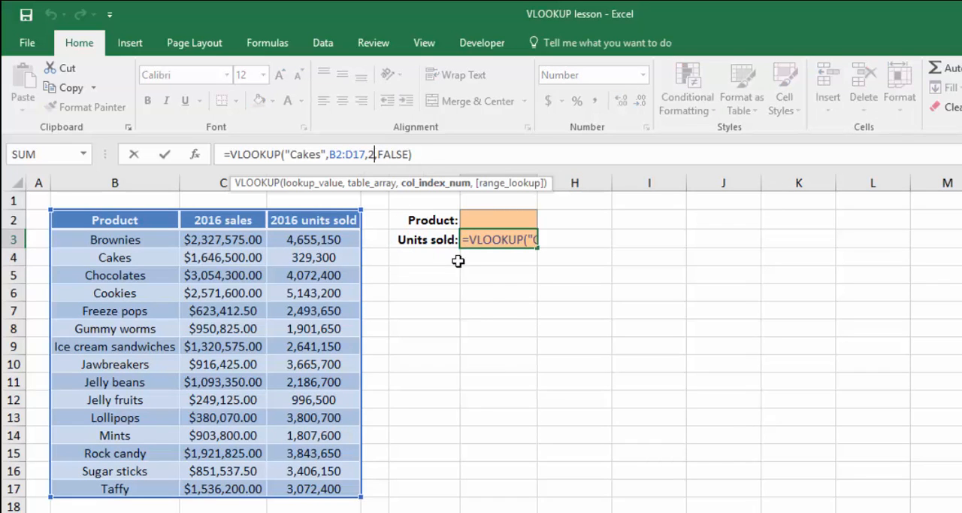
{"action": "key", "text": "BackSpace"}
{"action": "type", "text": "3"}
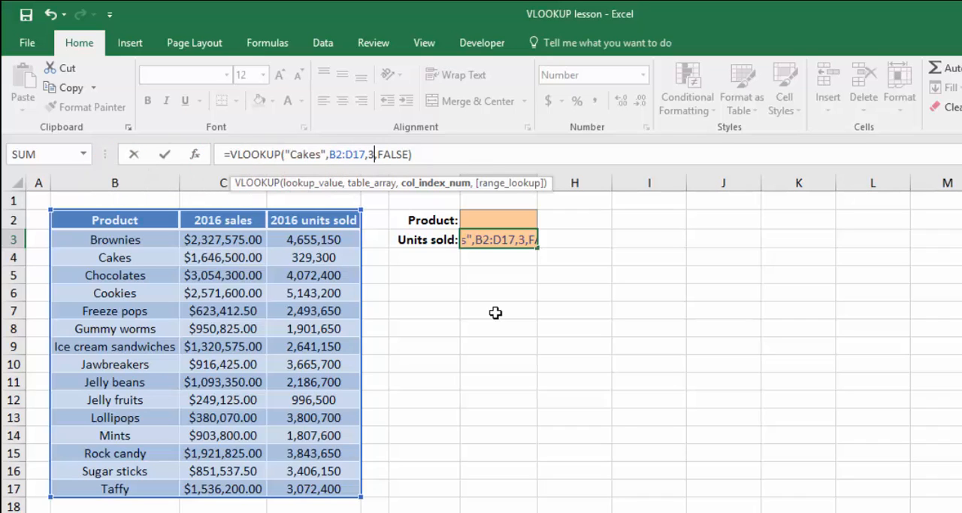
{"action": "key", "text": "Return"}
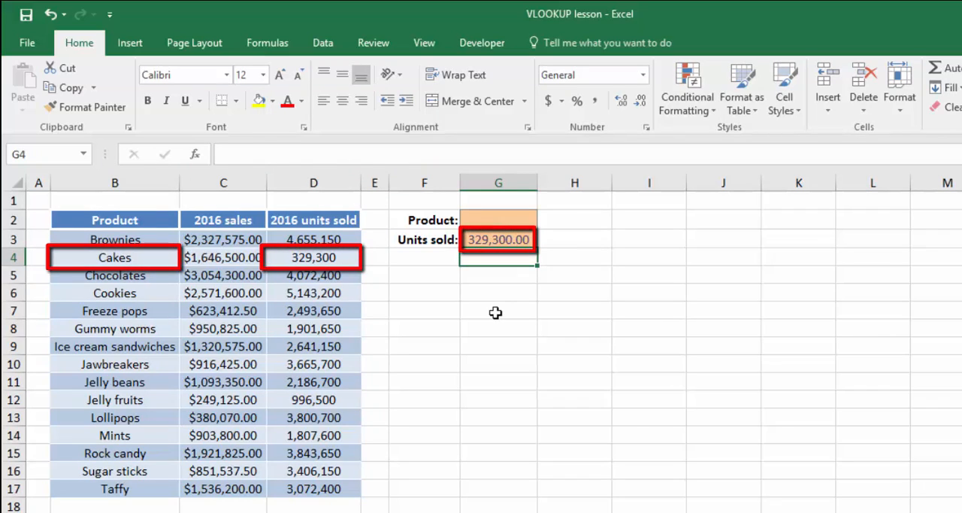
Enter Chocolates as the product in cell G2
{"action": "key", "text": "Up"}
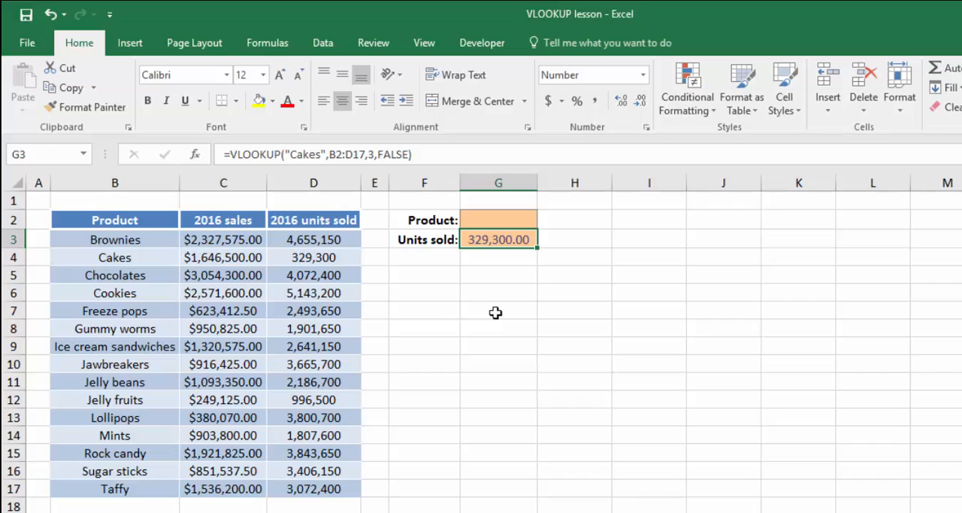
{"action": "key", "text": "Up"}
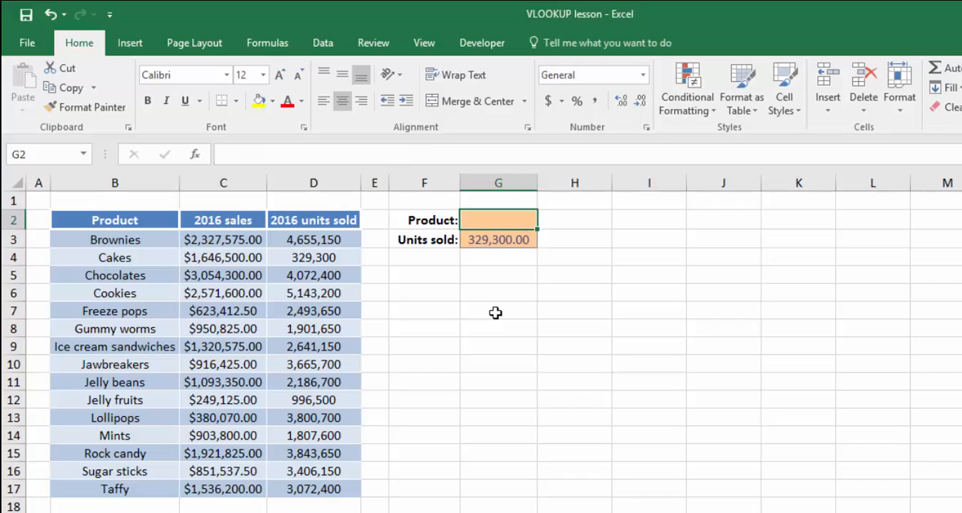
{"action": "type", "text": "Chocolates"}
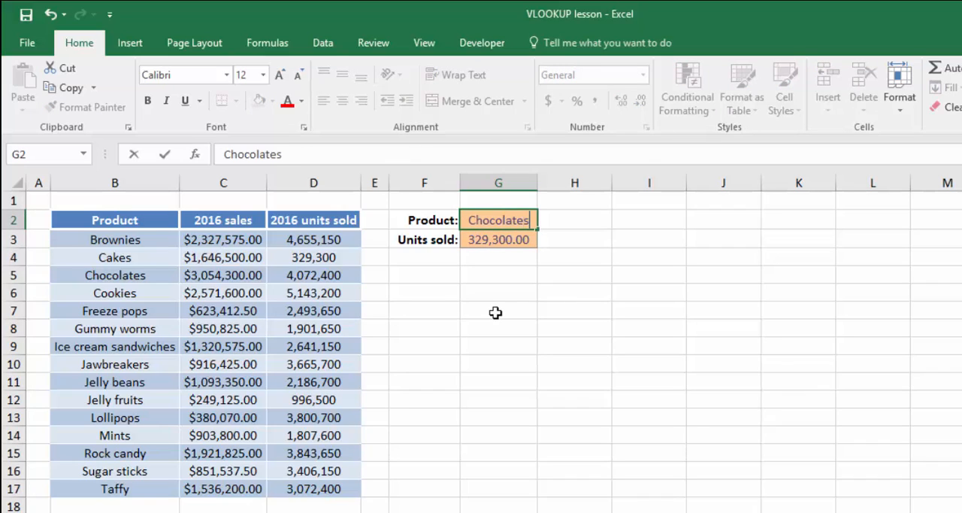
{"action": "key", "text": "Return"}
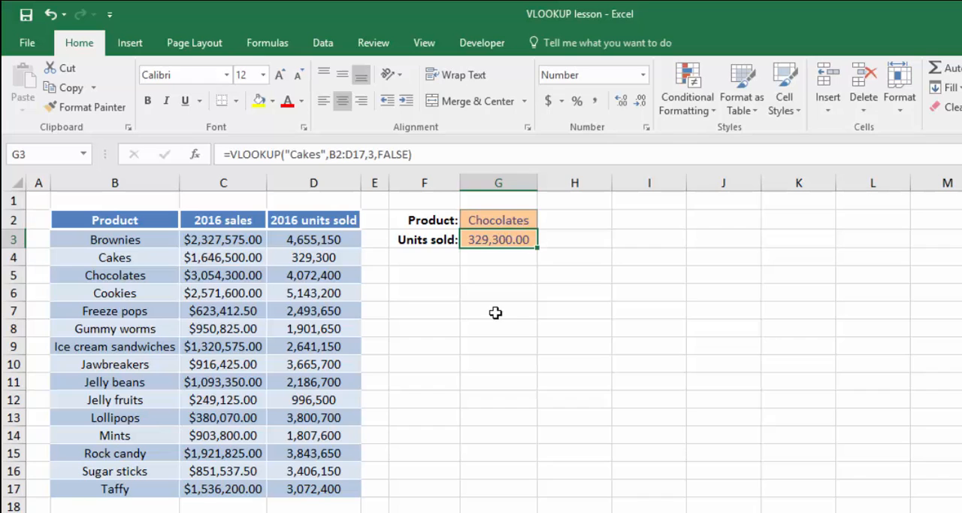
Replace the hard-coded "Cakes" lookup value in the G3 VLOOKUP formula with a reference to G2
{"action": "left_click", "coordinate": [324, 154]}
{"action": "key", "text": "BackSpace"}
{"action": "key", "text": "BackSpace"}
{"action": "key", "text": "BackSpace"}
{"action": "key", "text": "BackSpace"}
{"action": "key", "text": "BackSpace"}
{"action": "key", "text": "BackSpace"}
{"action": "key", "text": "BackSpace"}
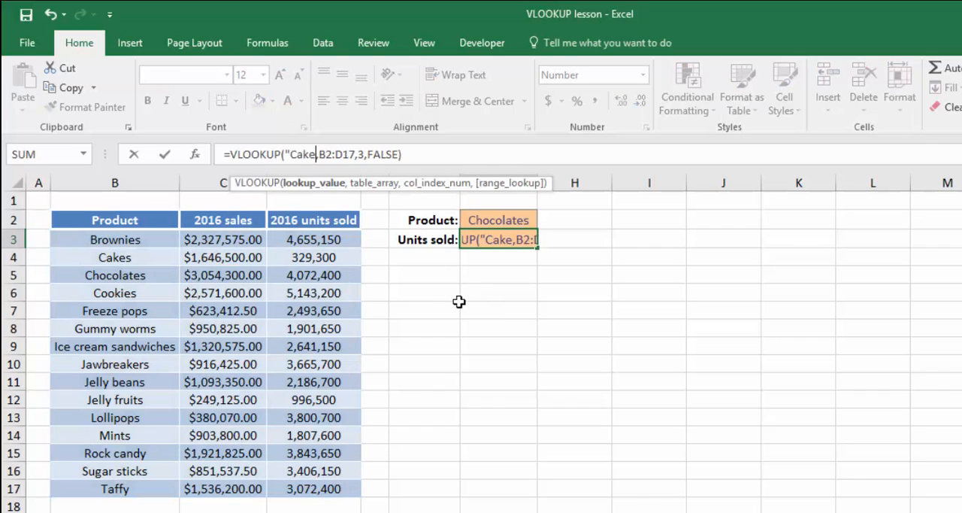
{"action": "type", "text": "G2"}
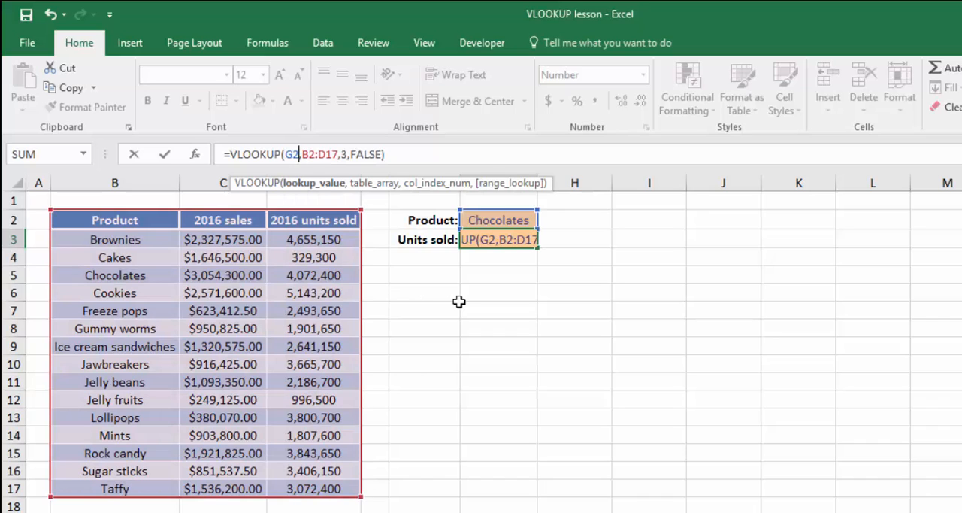
{"action": "key", "text": "Return"}
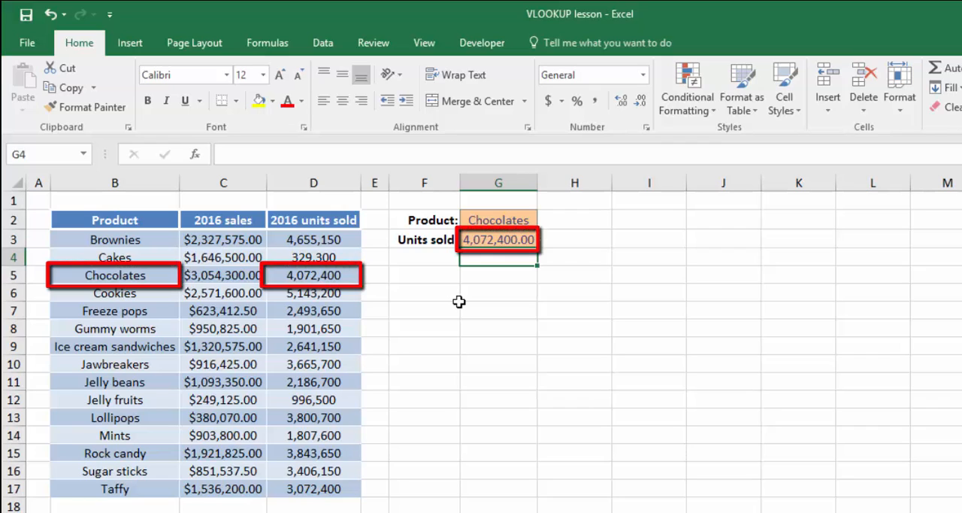
Change the product in cell G2 to Cookies
{"action": "key", "text": "Up"}
{"action": "key", "text": "Up"}
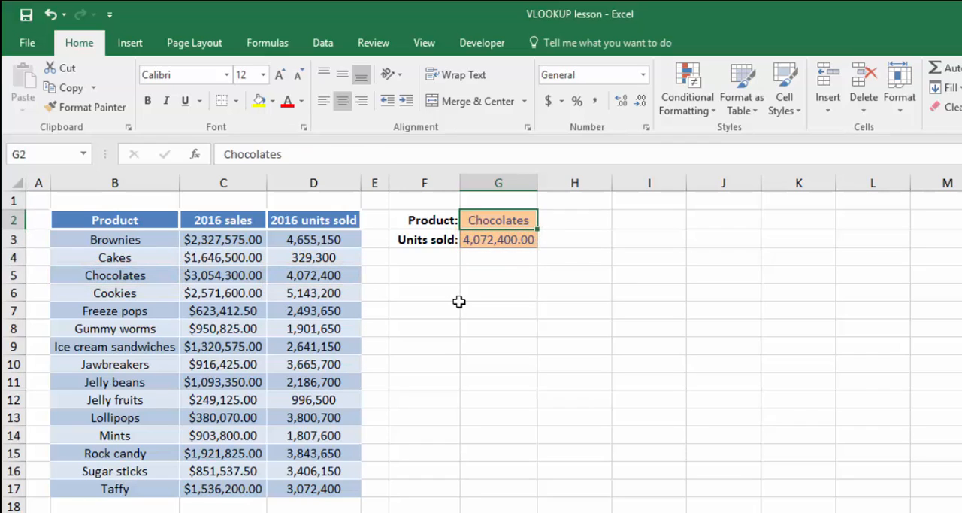
{"action": "type", "text": "Cookies"}
{"action": "key", "text": "Return"}
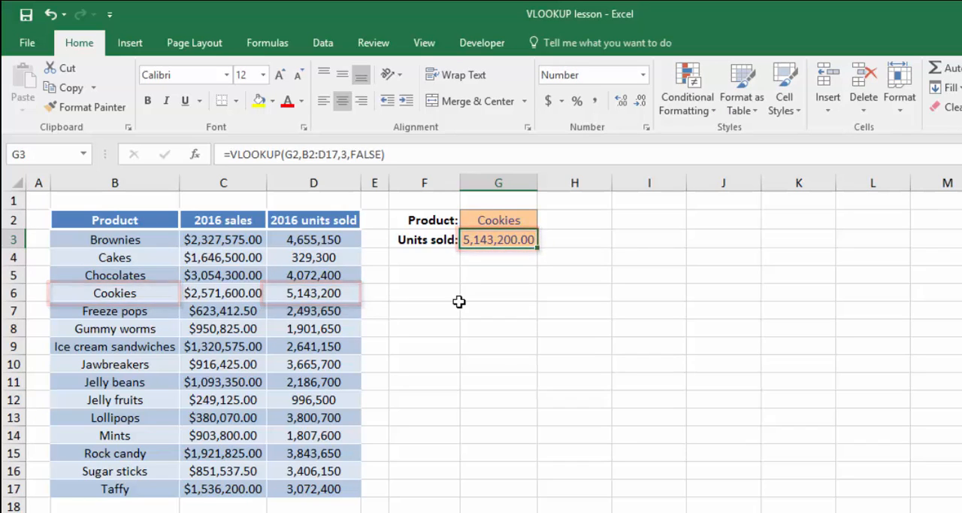
Test the lookup with the unlisted product Snickers in cell G2, and undo that entry
{"action": "key", "text": "Up"}
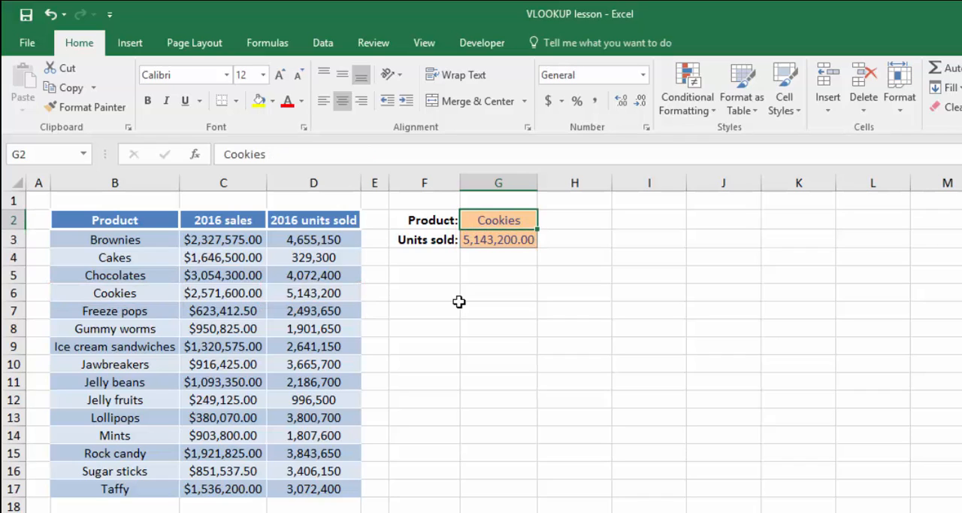
{"action": "type", "text": "Snickers"}
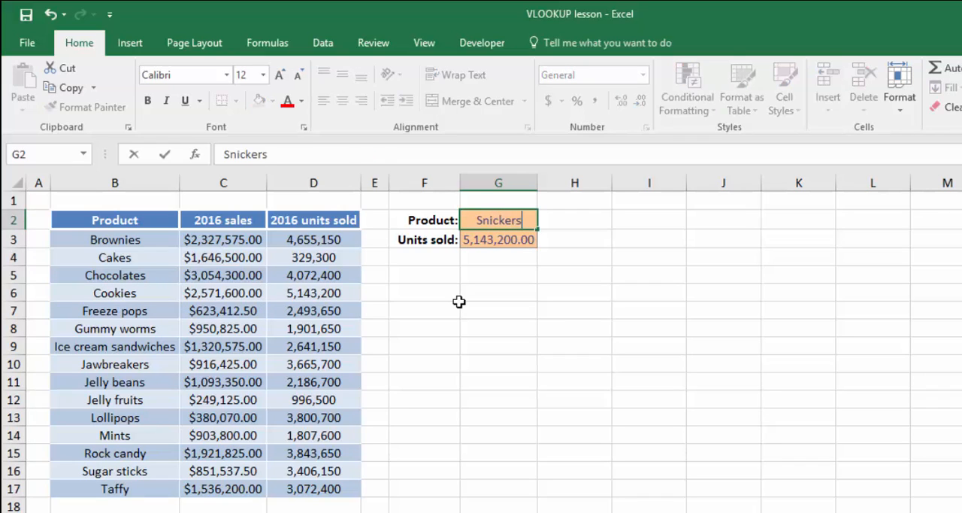
{"action": "key", "text": "Return"}
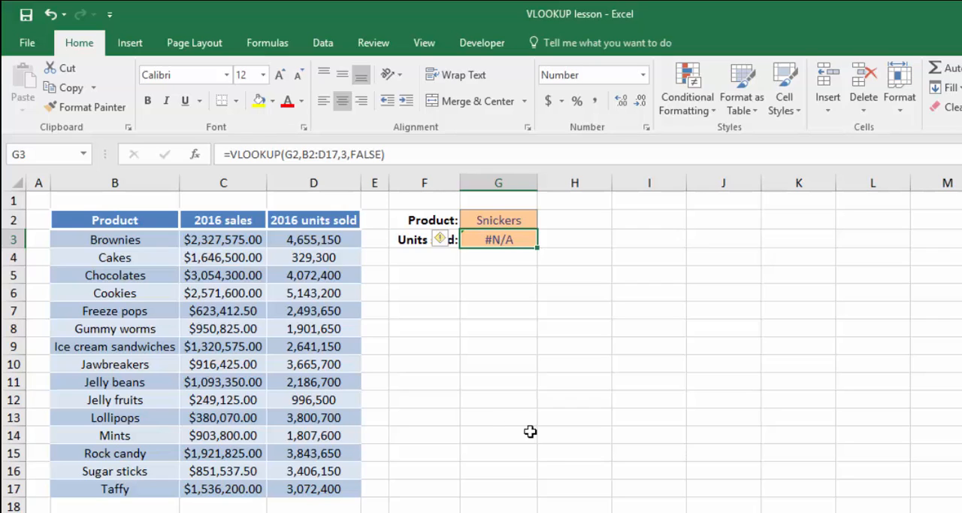
{"action": "key", "text": "ctrl+z"}
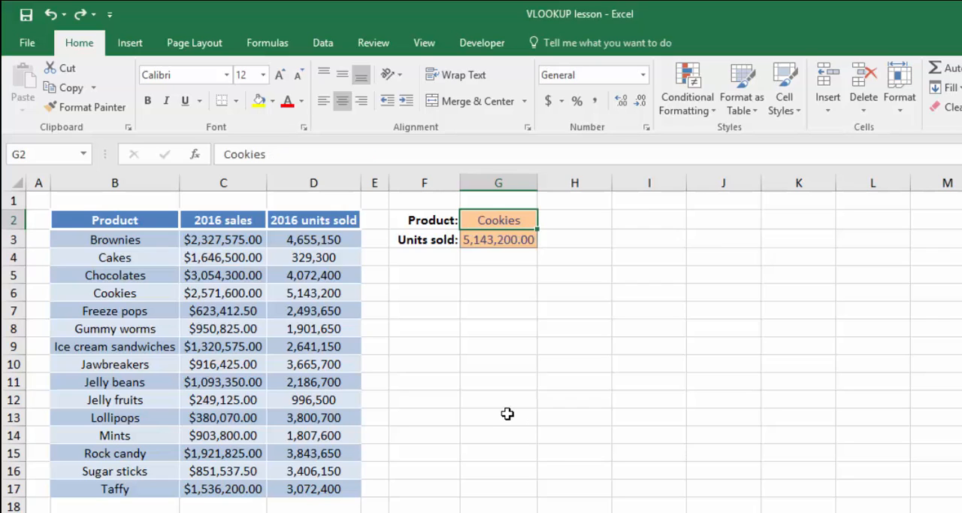
Insert a blank column between the 2016 sales and 2016 units sold columns
{"action": "right_click", "coordinate": [318, 179]}
{"action": "left_click", "coordinate": [359, 299]}
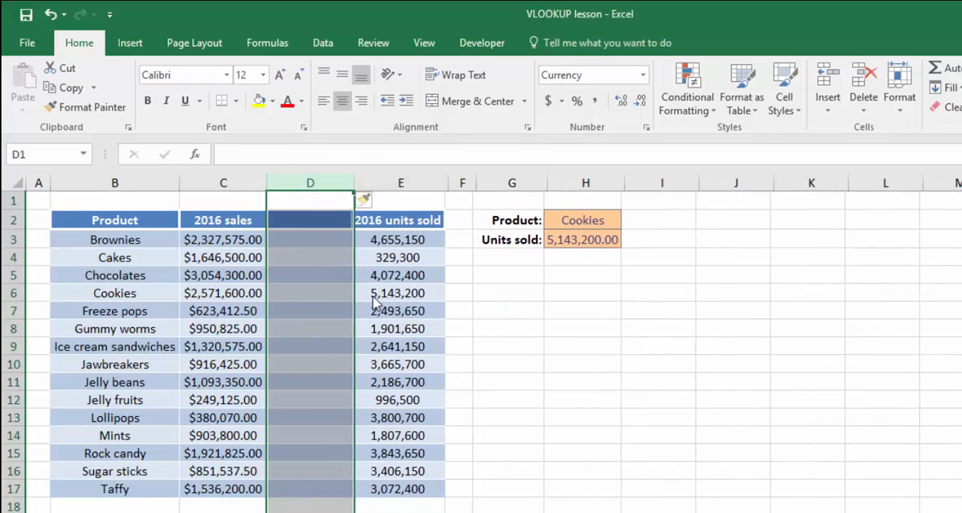
Set the column index of the VLOOKUP formula in H3 to 4
{"action": "left_click", "coordinate": [618, 240]}
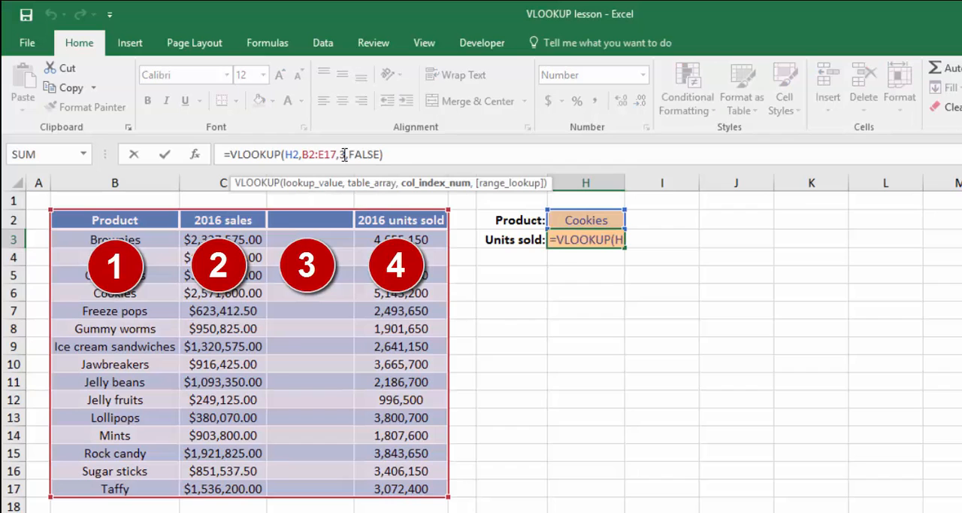
{"action": "key", "text": "BackSpace"}
{"action": "type", "text": "4"}
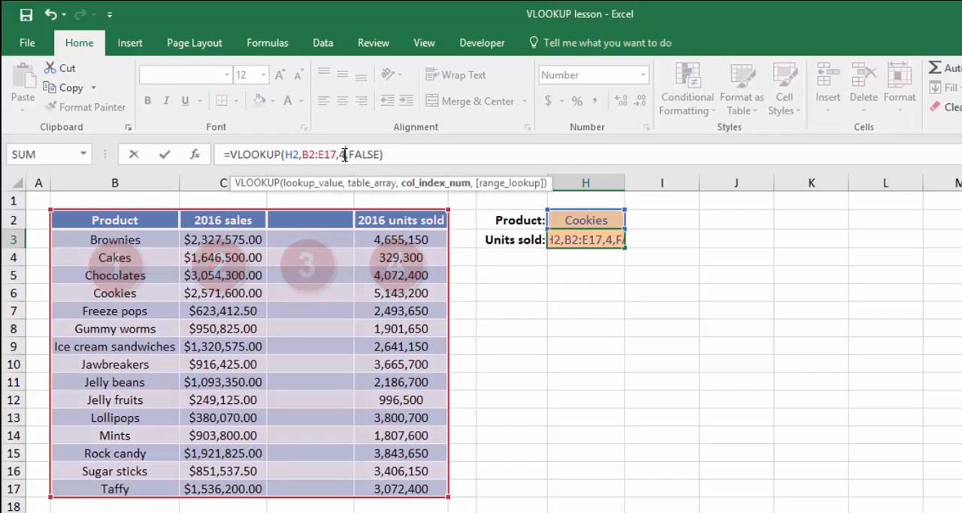
{"action": "key", "text": "Return"}
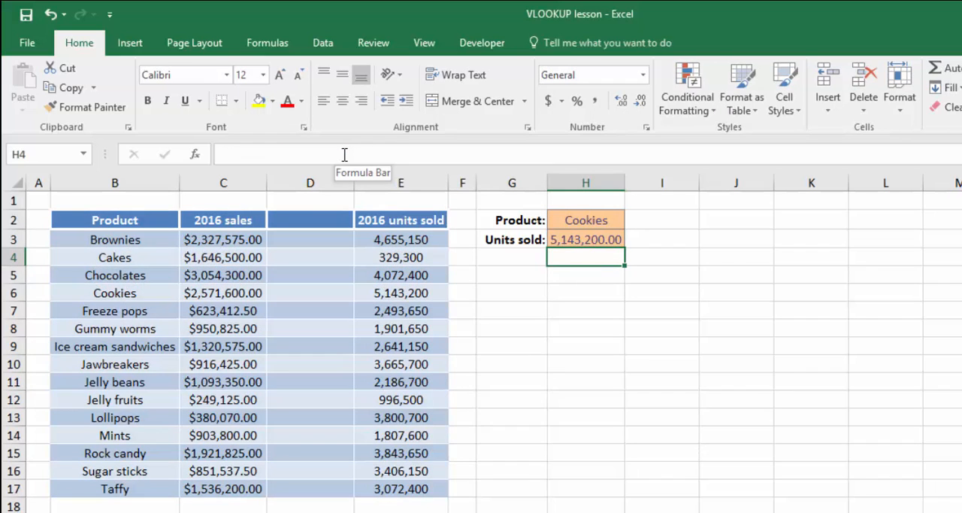